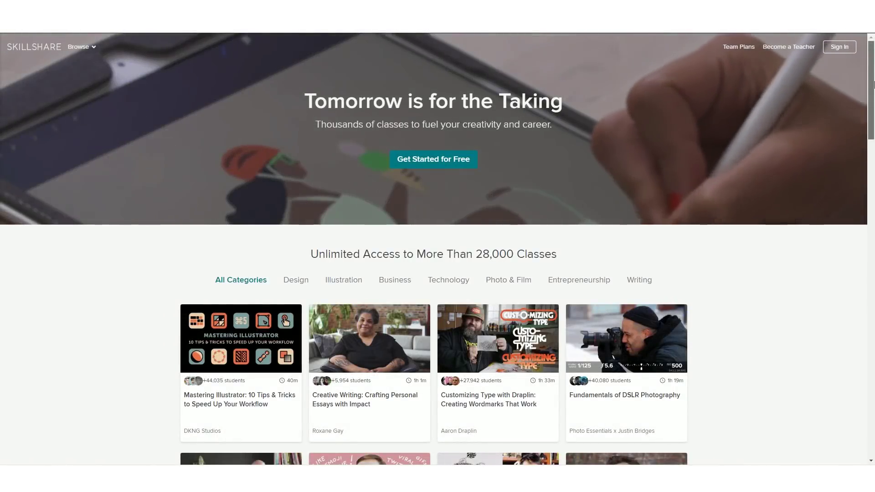
pyautogui.scroll(-1, 872, 77)
pyautogui.scroll(-1, 871, 77)
pyautogui.scroll(-1, 871, 77)
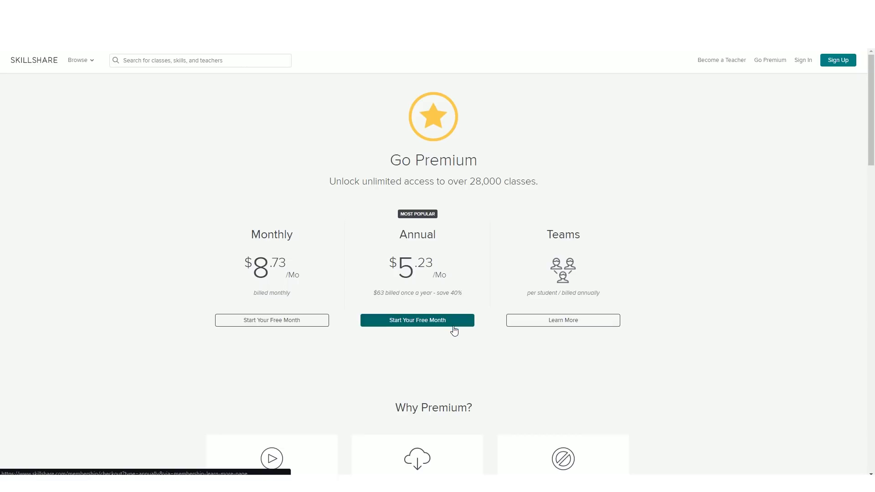
pyautogui.scroll(-1, 455, 331)
pyautogui.scroll(-1, 455, 331)
pyautogui.scroll(-2, 455, 331)
pyautogui.scroll(-2, 455, 331)
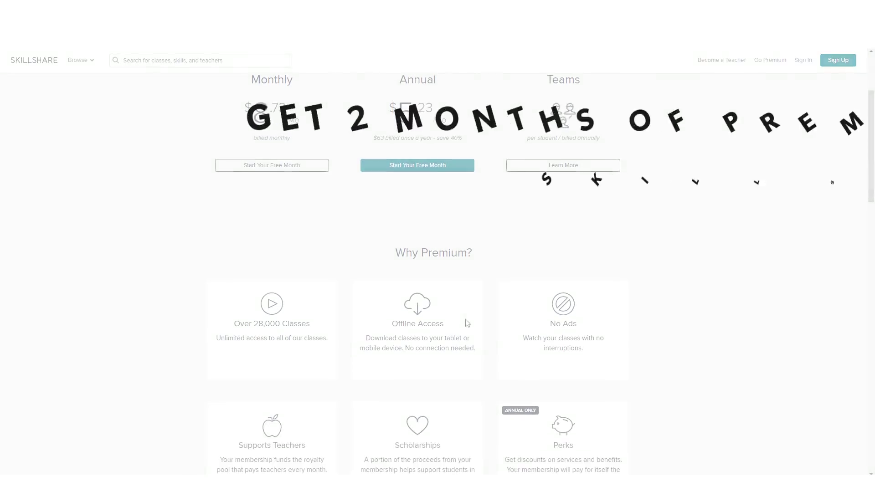